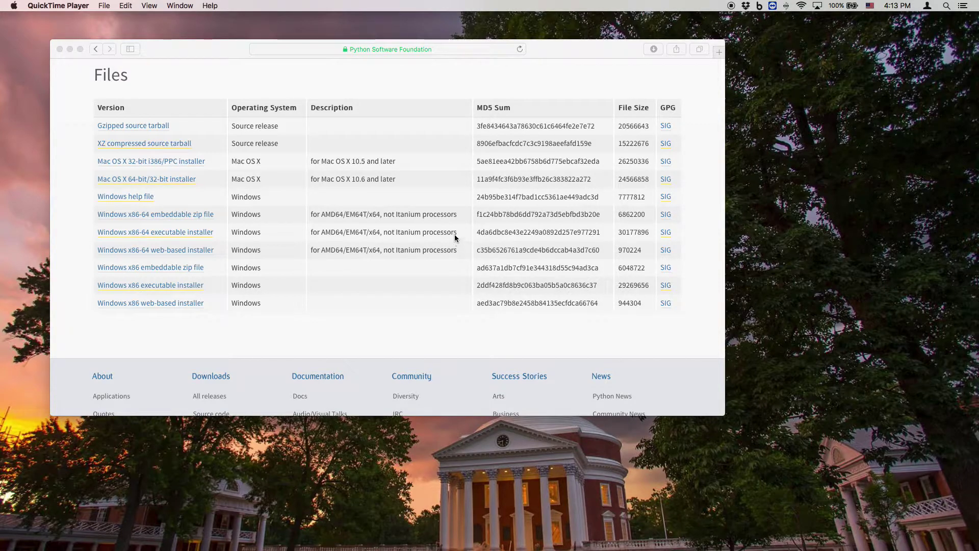
Step: Go to google.com in Safari and search for 'Pycharm'
left_click(397, 49)
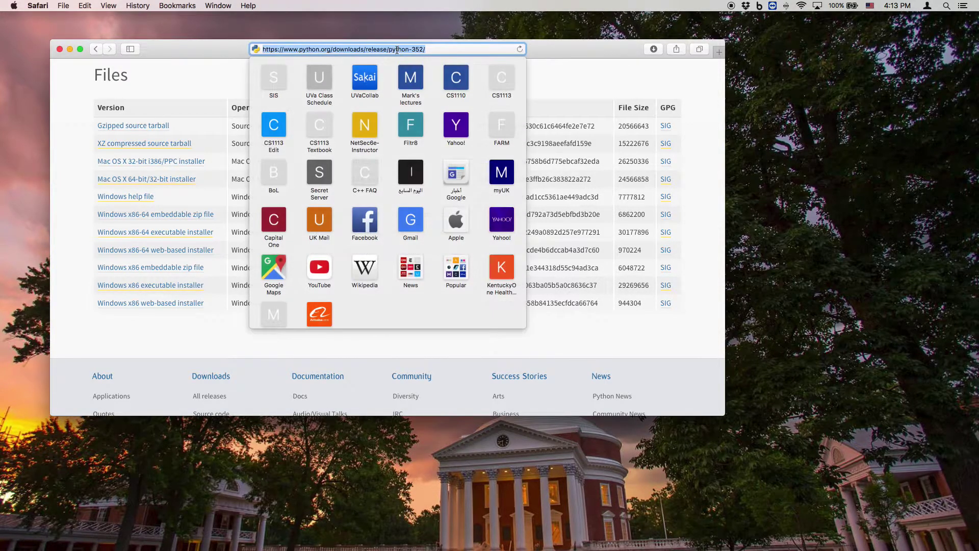
type("google.com")
key("Return")
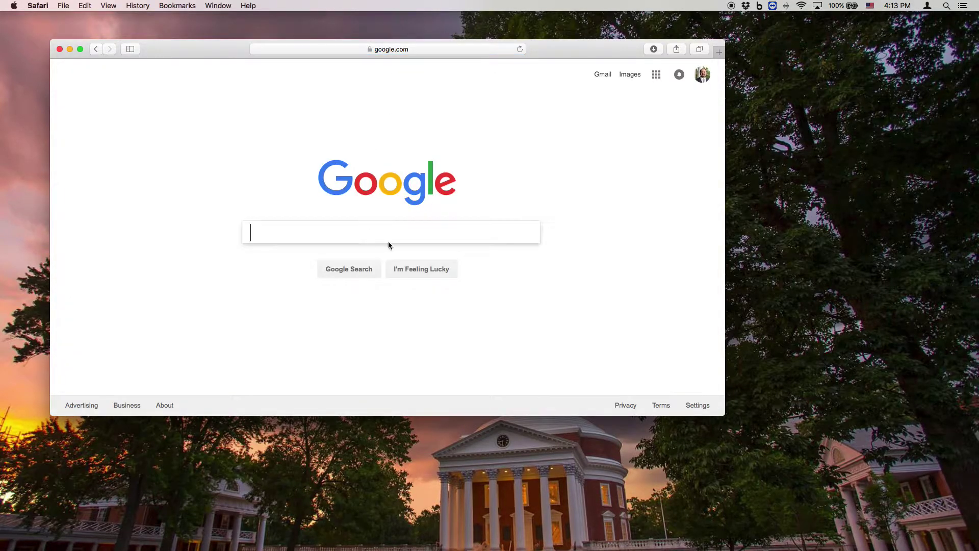
type("Pyca")
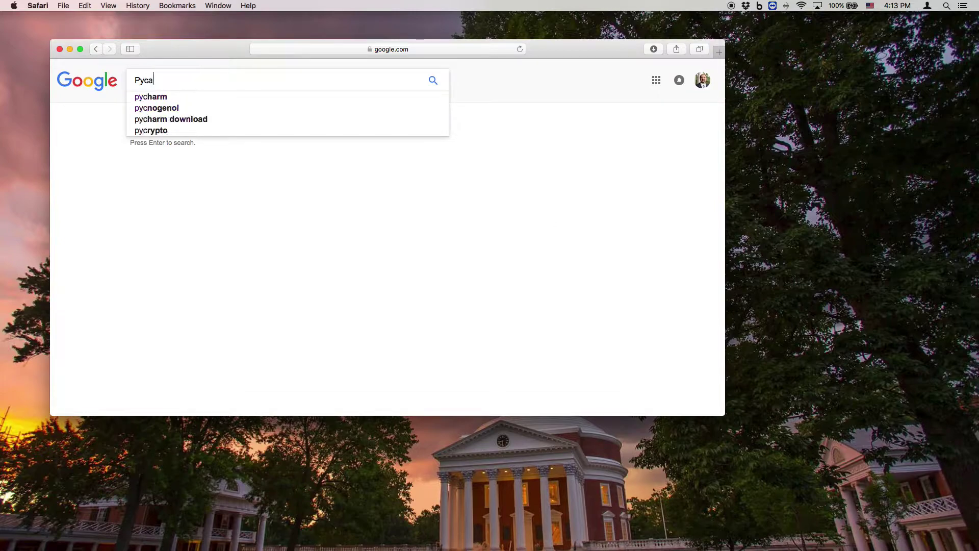
key("BackSpace")
type("ha")
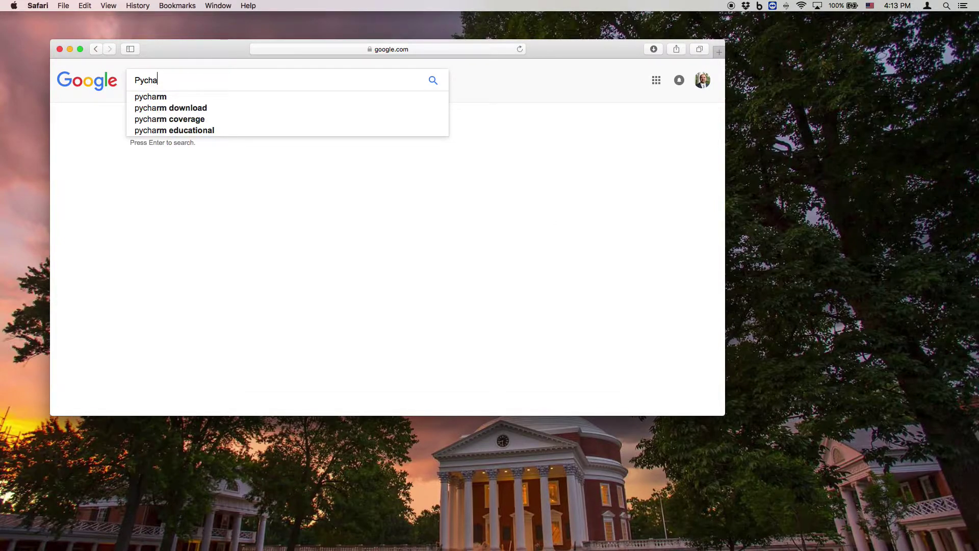
type("rm")
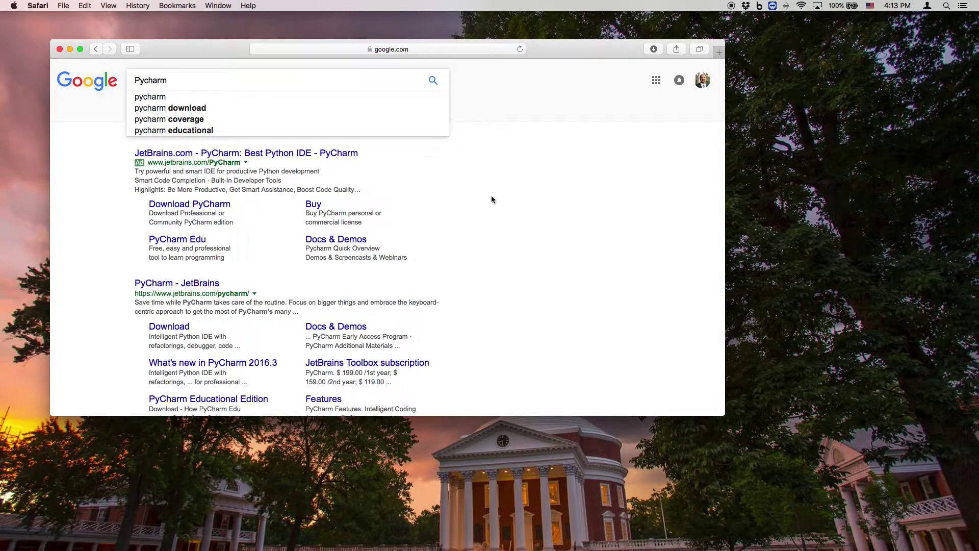
left_click(433, 81)
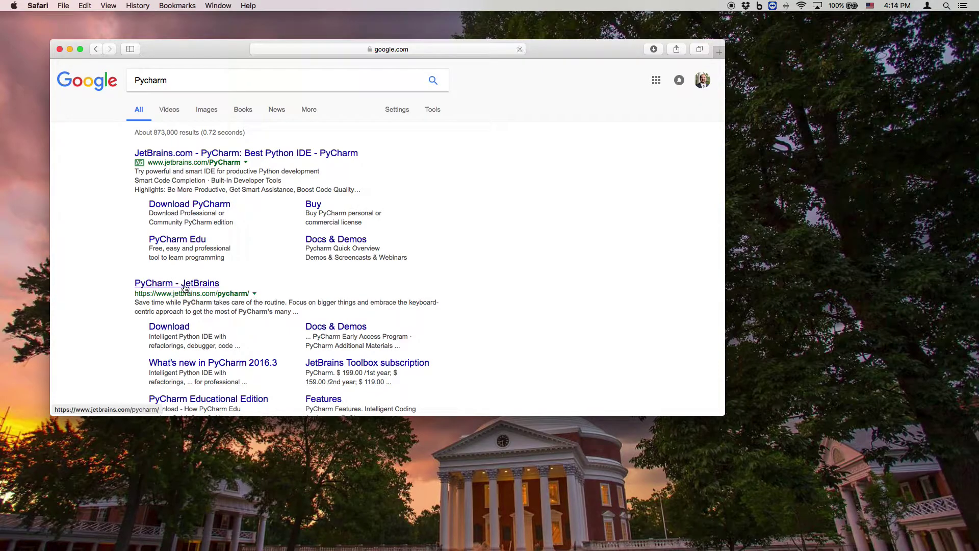
Step: From the PyCharm JetBrains result, download the macOS Community edition
left_click(185, 289)
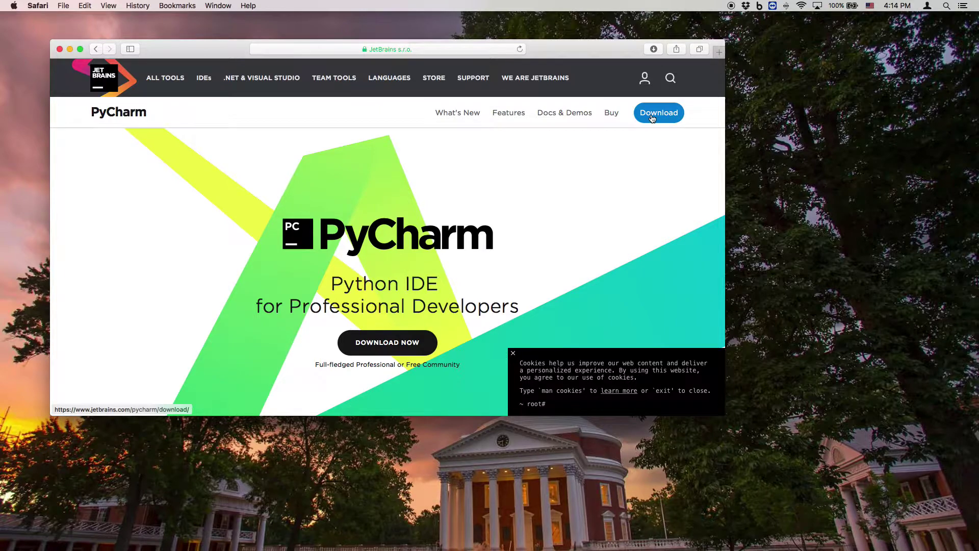
left_click(652, 118)
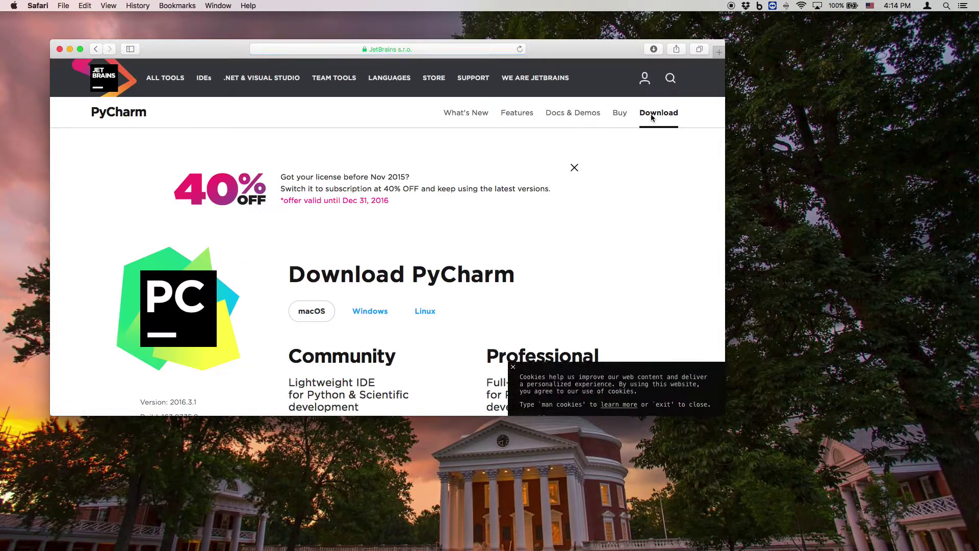
scroll(506, 175, "down", 1)
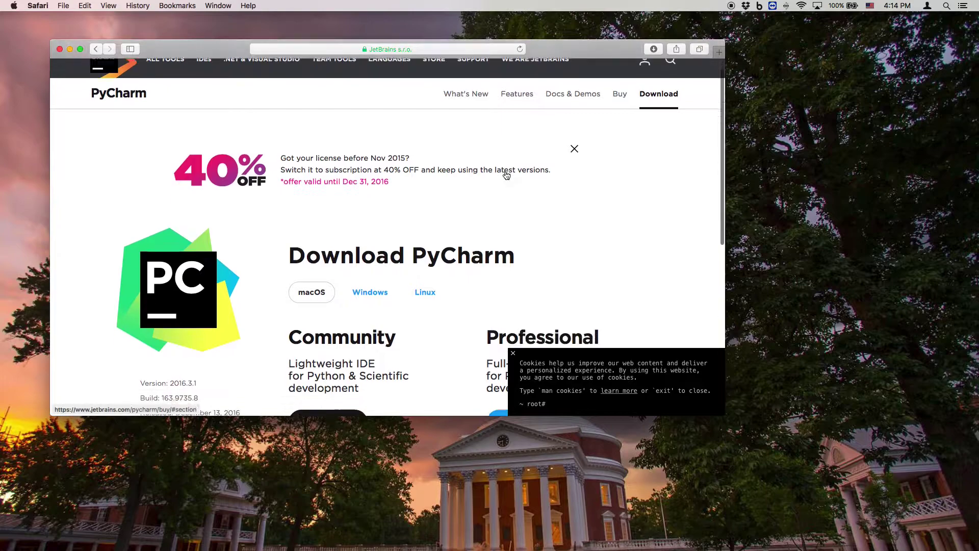
scroll(506, 175, "down", 5)
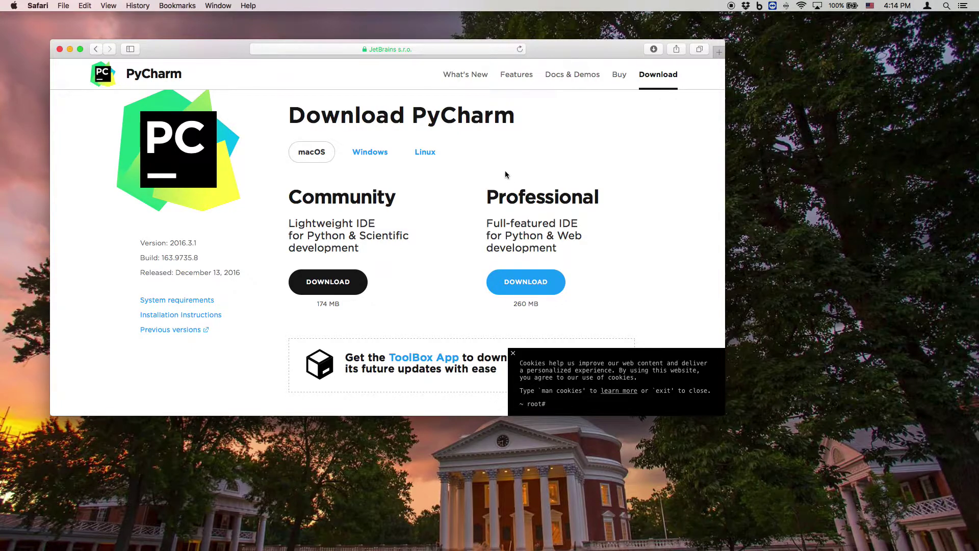
left_click(327, 282)
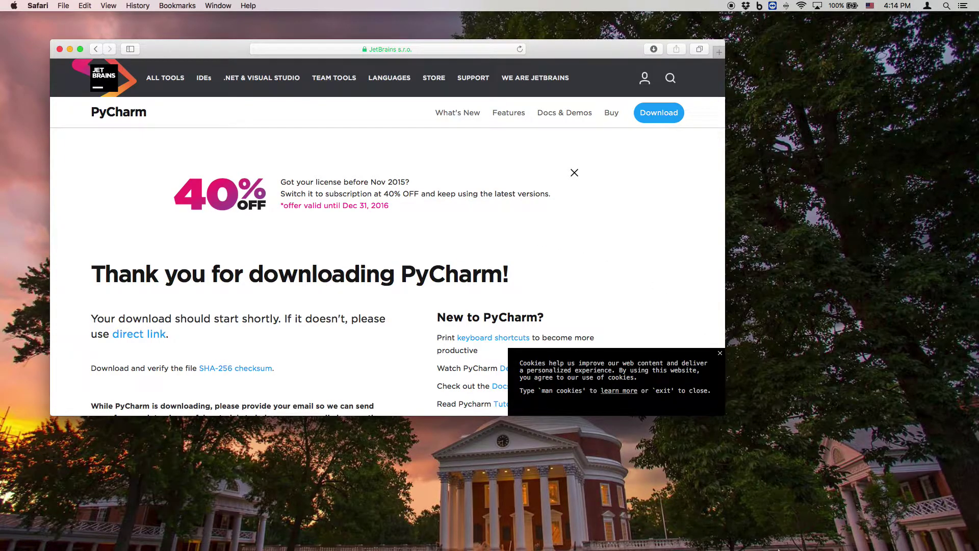
Step: Open pycharm-community-2016.3.1.dmg from the Downloads stack in the Dock
left_click(844, 528)
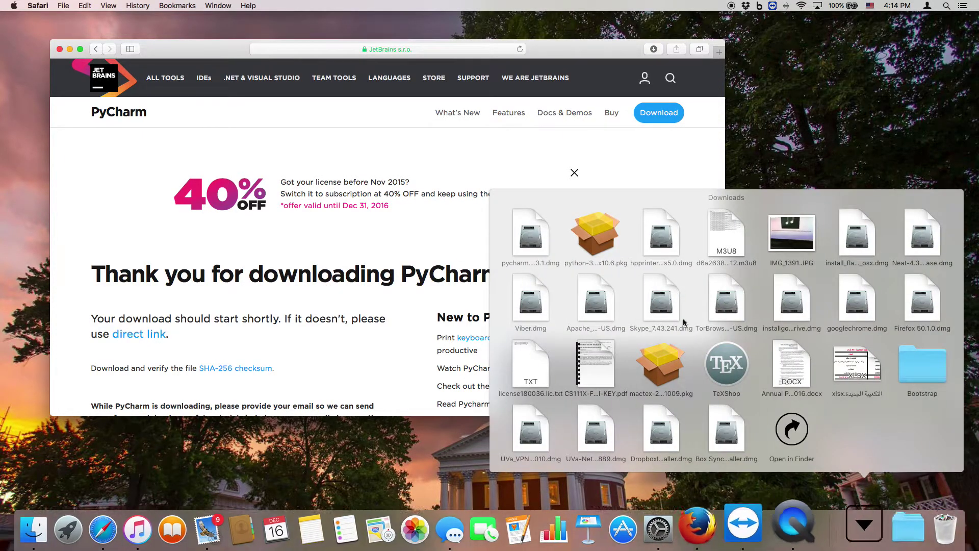
left_click(536, 237)
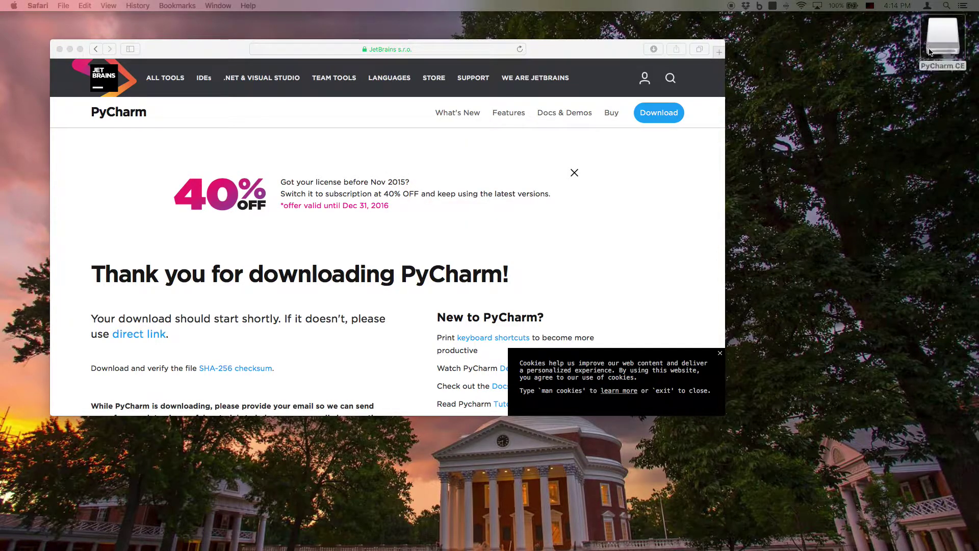
Step: Drag PyCharm CE from the mounted PyCharm CE volume into the Applications folder
left_click(940, 48)
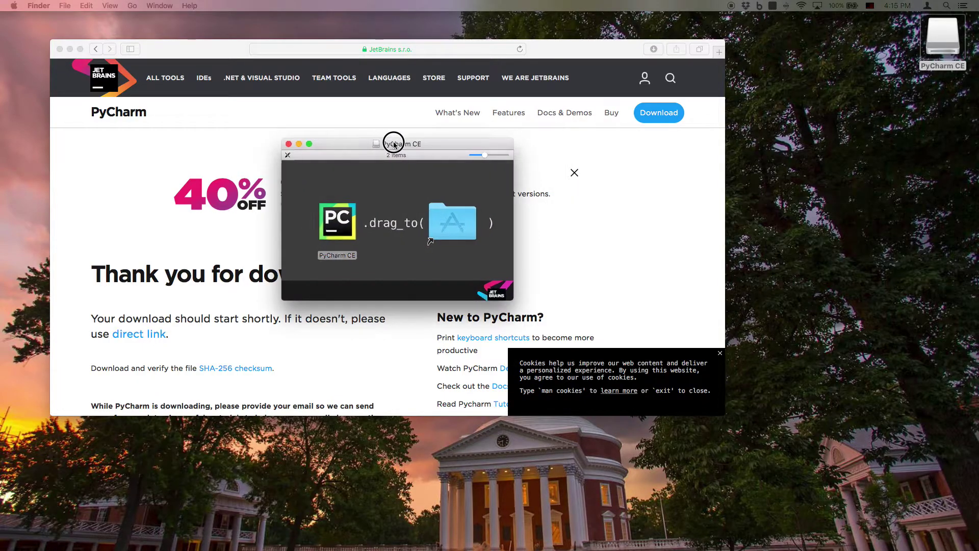
left_click(337, 224)
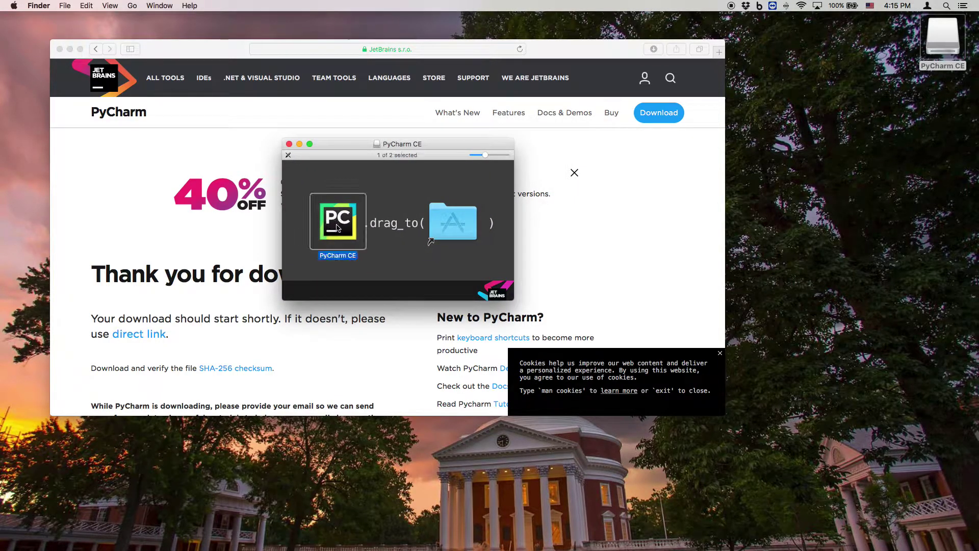
left_click(337, 228)
left_click_drag(337, 228, 456, 224)
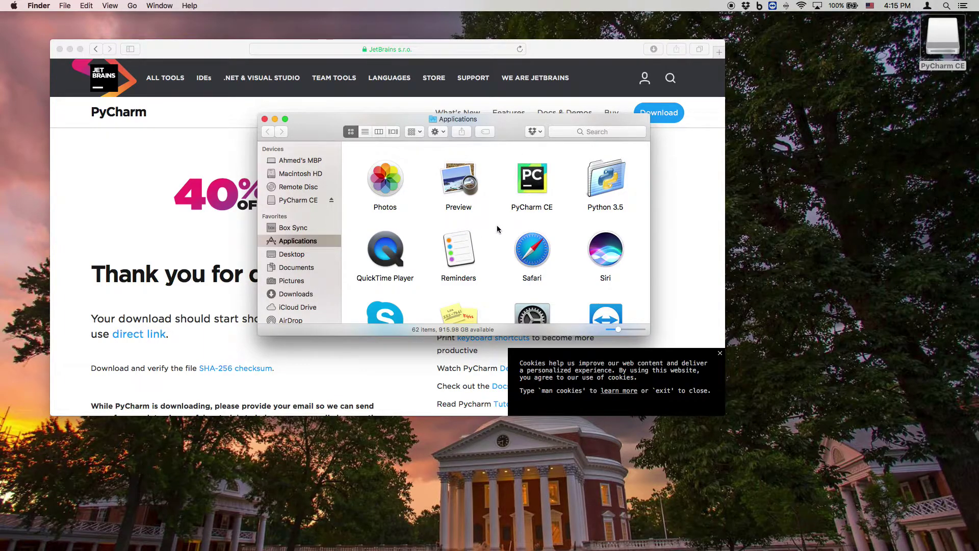
Step: Launch PyCharm CE from Applications and confirm Open in the security warning
double_click(533, 188)
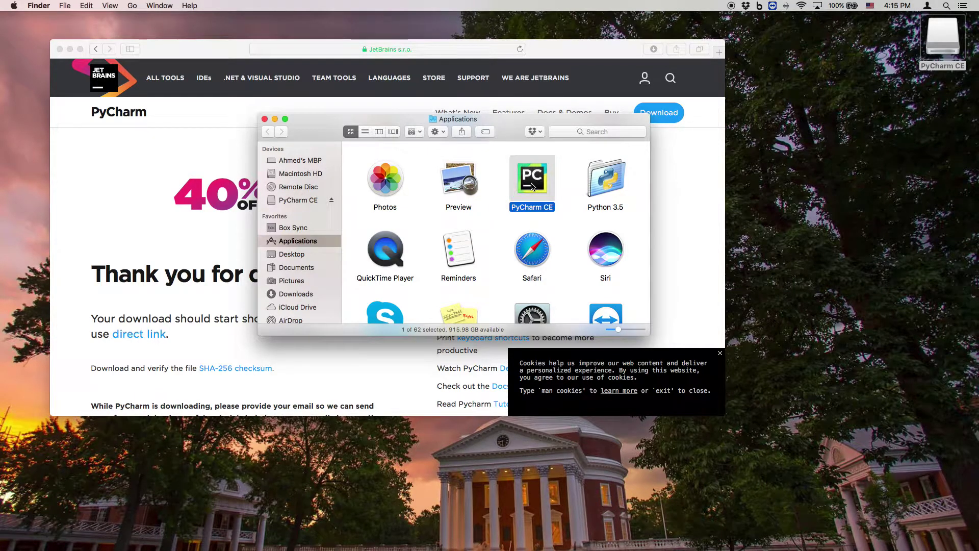
left_click(573, 191)
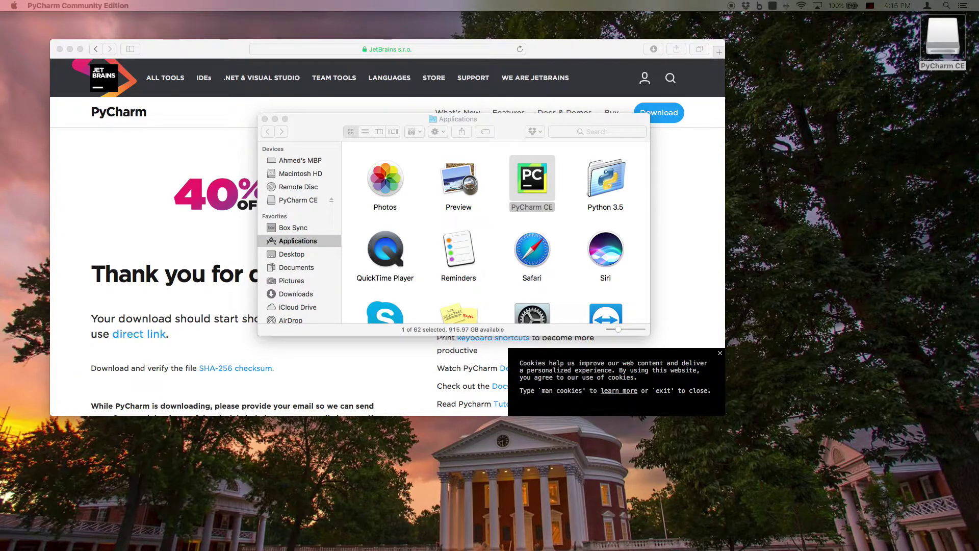
Step: Choose 'I do not have a previous version' and accept the JetBrains privacy policy
left_click_drag(7, 178, 450, 158)
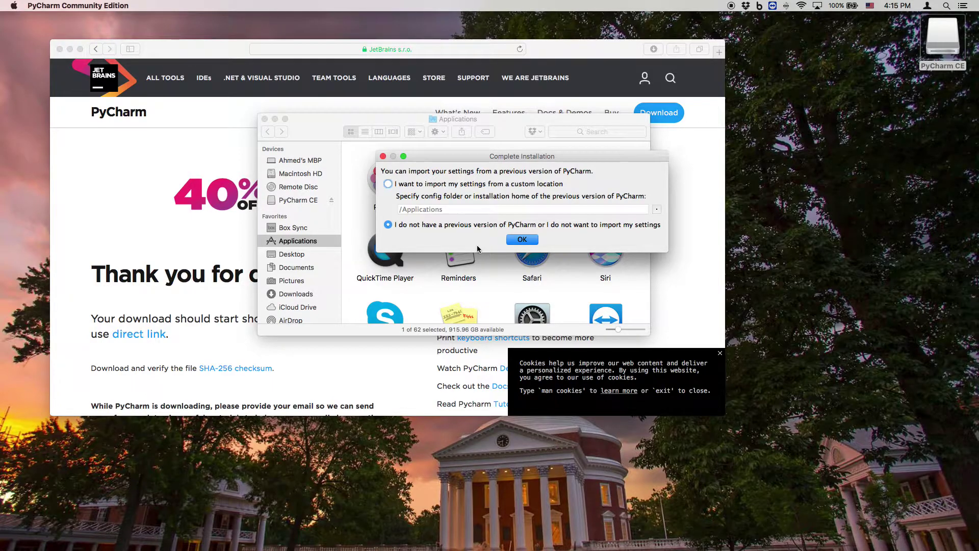
left_click(388, 225)
left_click(523, 240)
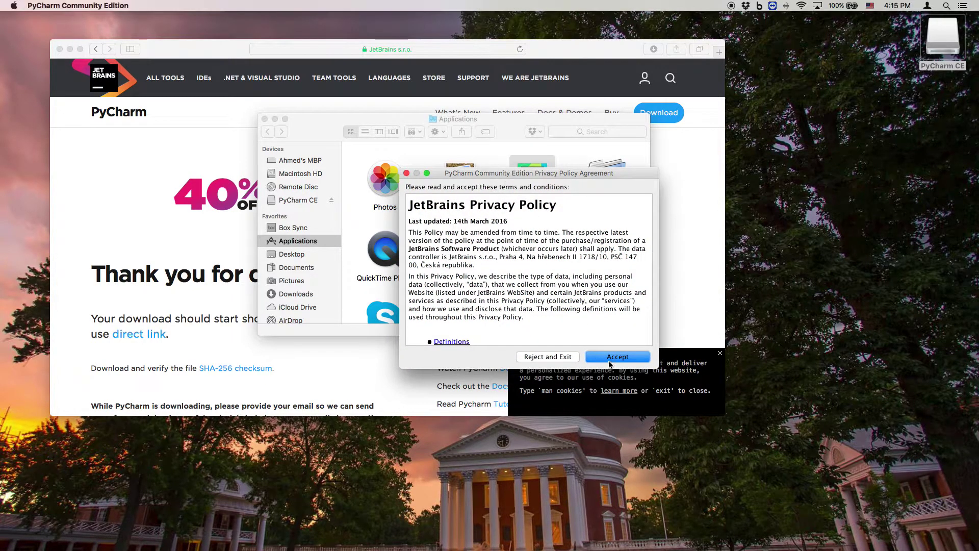
left_click(611, 358)
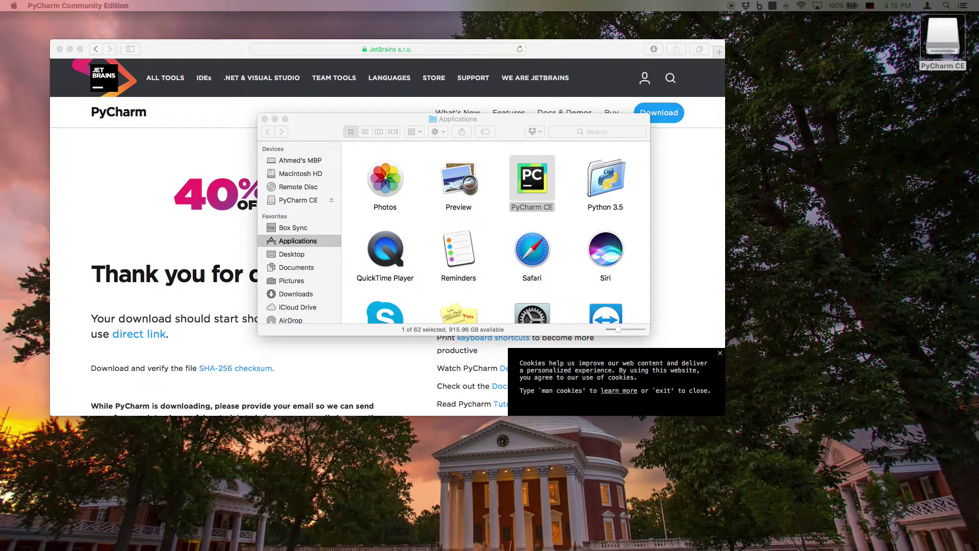
Step: Keep the Mac OS X 10.5+ keymap and Default theme in Initial Configuration
mouse_move(798, 114)
left_mouse_down()
mouse_move(533, 29)
mouse_move(534, 21)
left_mouse_up()
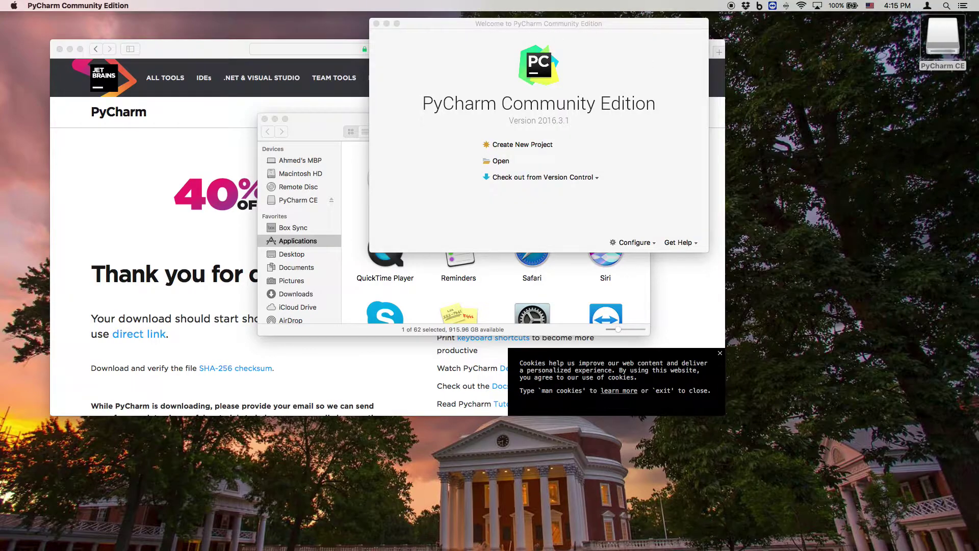
mouse_move(854, 134)
left_mouse_down()
mouse_move(539, 99)
mouse_move(564, 128)
left_mouse_up()
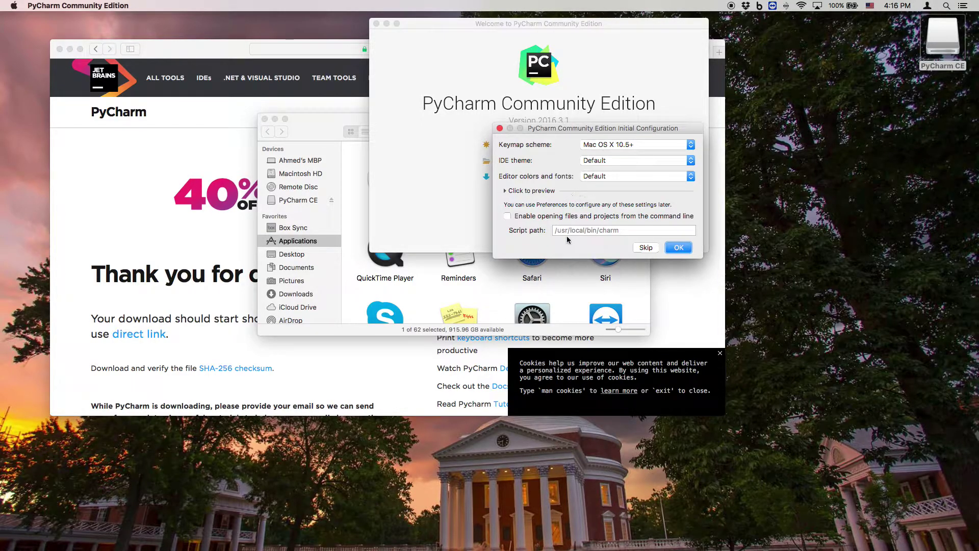
left_click(678, 249)
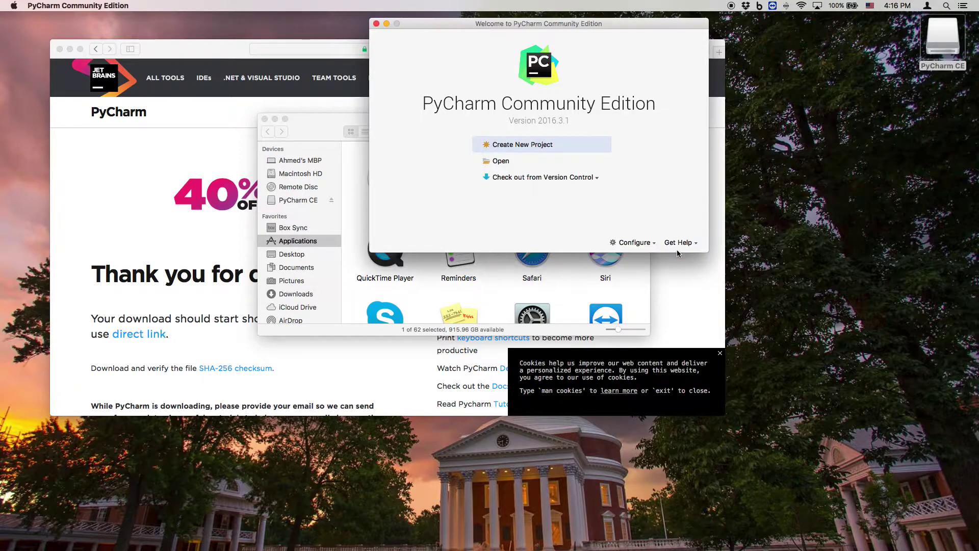
Step: Start a new project named First_PY_Project, keeping python3.5 as the interpreter
left_click(522, 146)
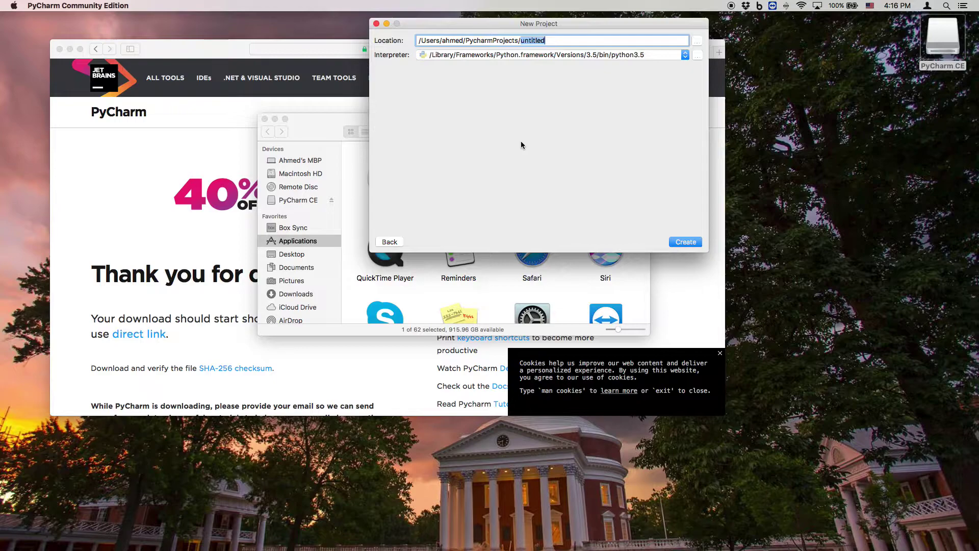
type("First")
type("_PY")
type("_Project")
left_click(454, 57)
left_click(454, 59)
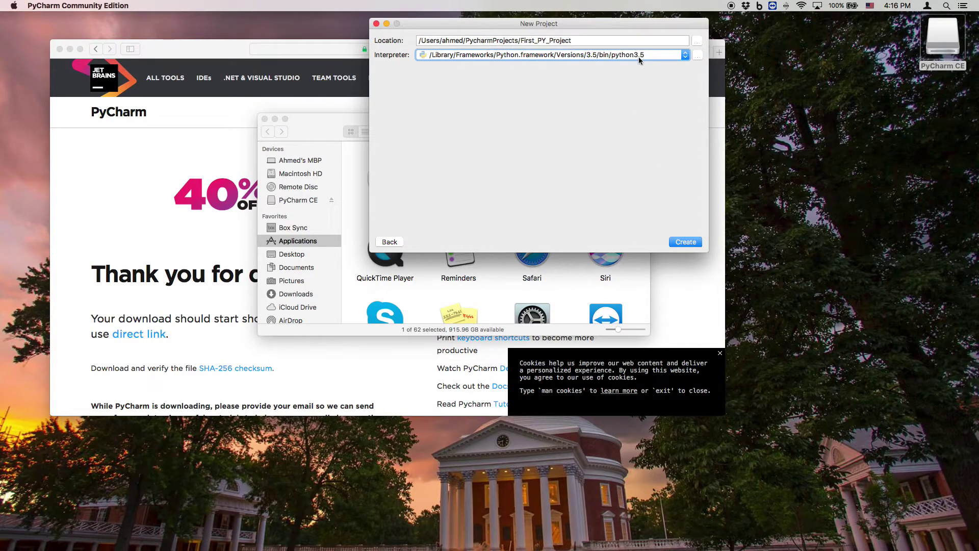
Step: Create First_PY_Project, then close Tip of the Day with startup tips turned off
left_click(686, 242)
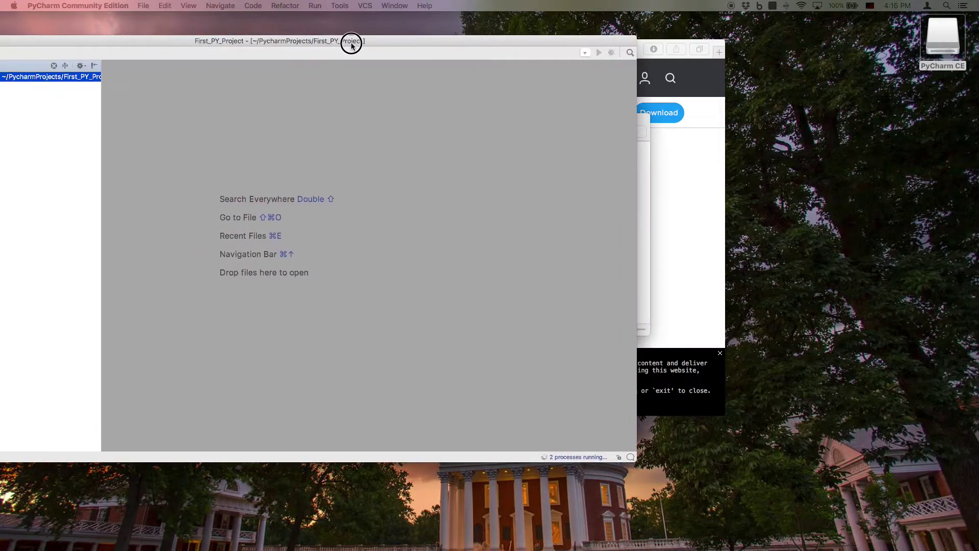
left_click_drag(349, 42, 575, 20)
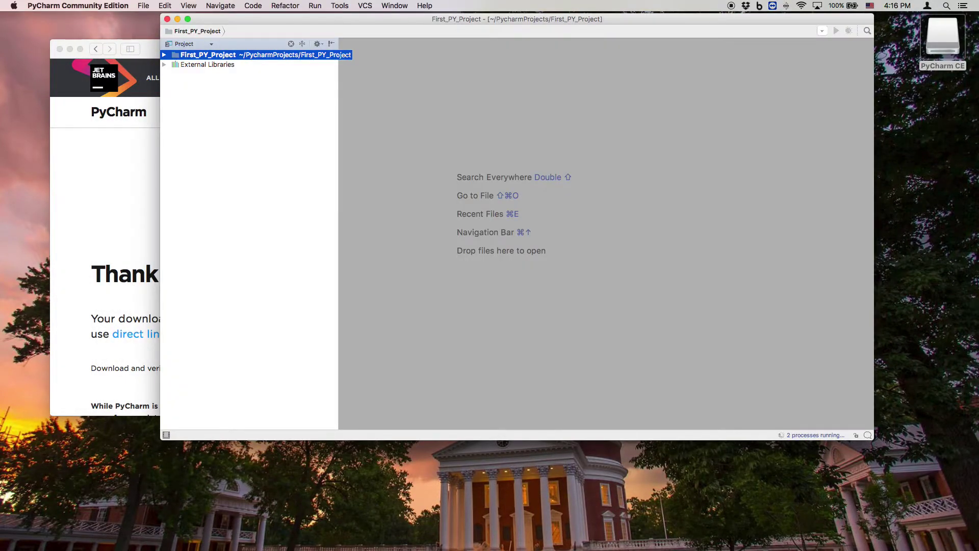
left_click_drag(616, 175, 473, 131)
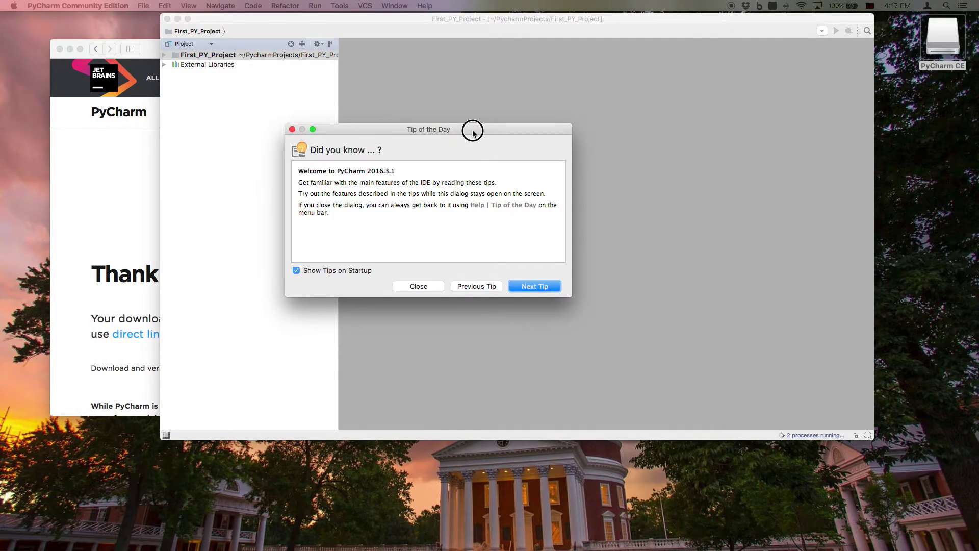
left_click(346, 271)
left_click(419, 286)
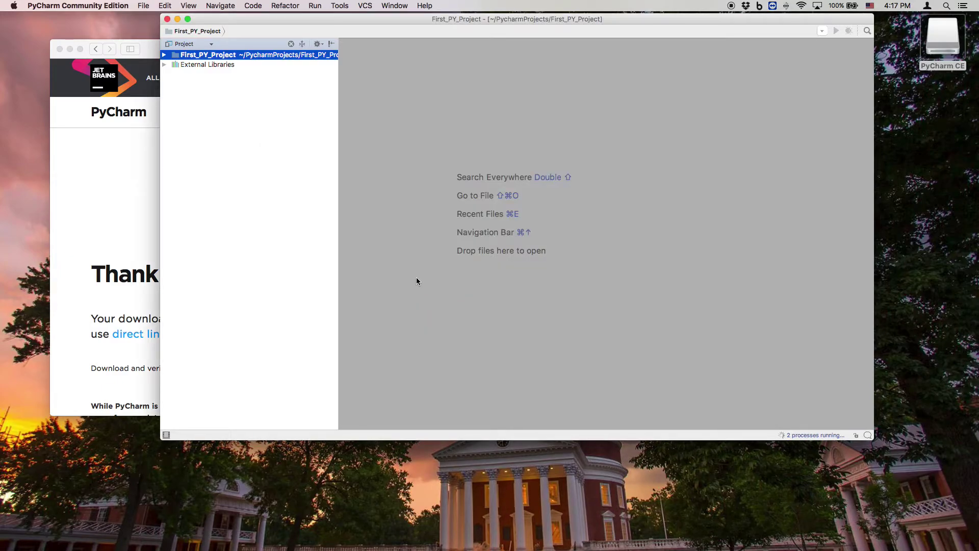
Step: Add a new Python file named first_project to First_PY_Project
right_click(186, 54)
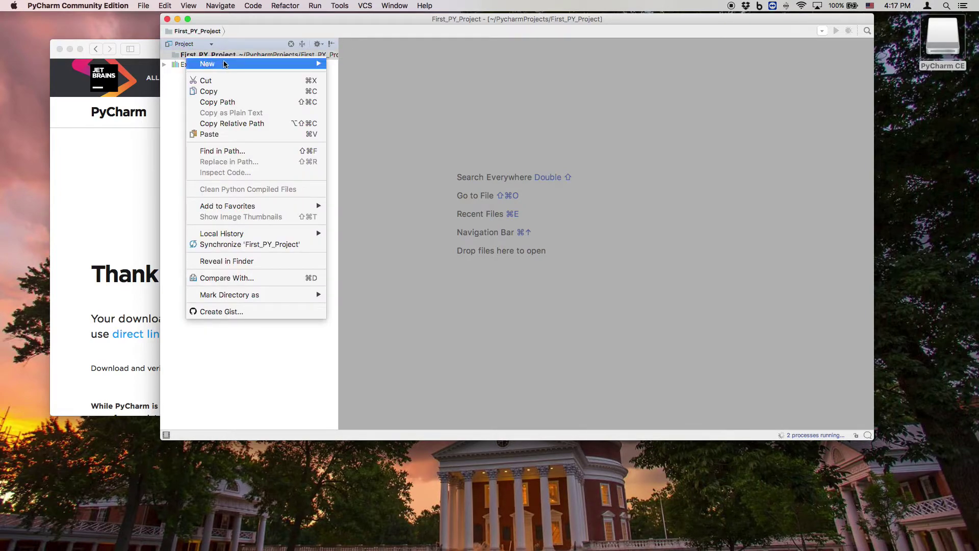
mouse_move(230, 63)
left_click(390, 105)
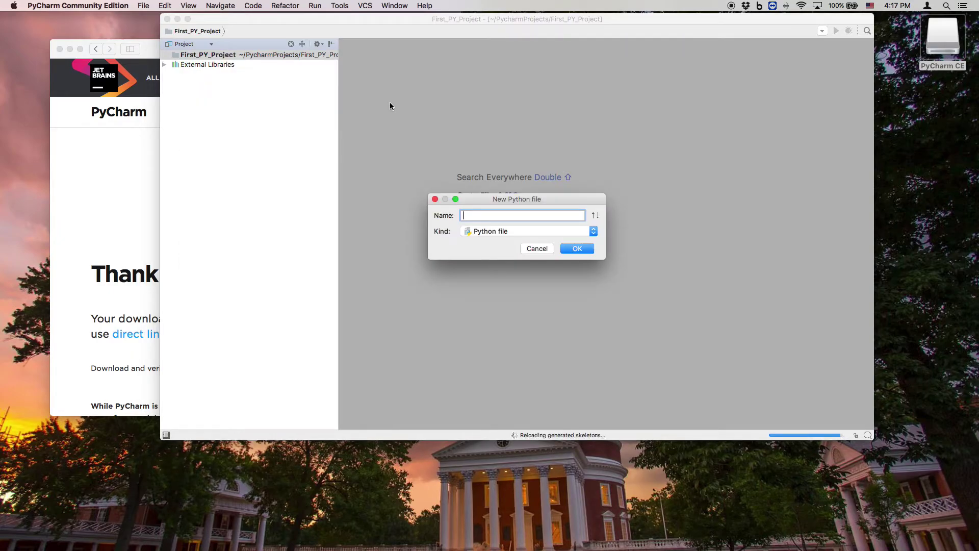
type("firs")
type("t_pr")
type("oject")
left_click(584, 251)
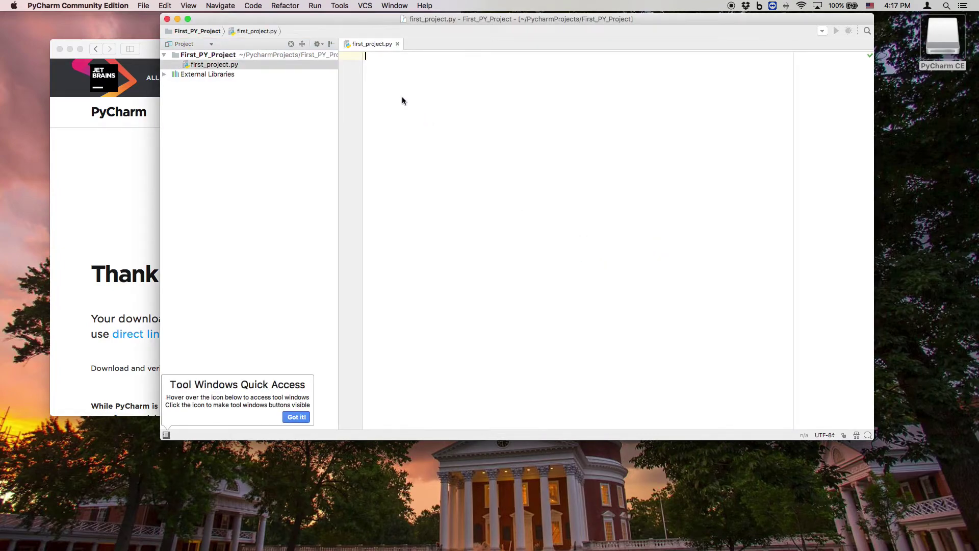
type("print(")
type("\"hello")
Step: Run first_project.py from the editor context menu and highlight the printed hello output
right_click(467, 118)
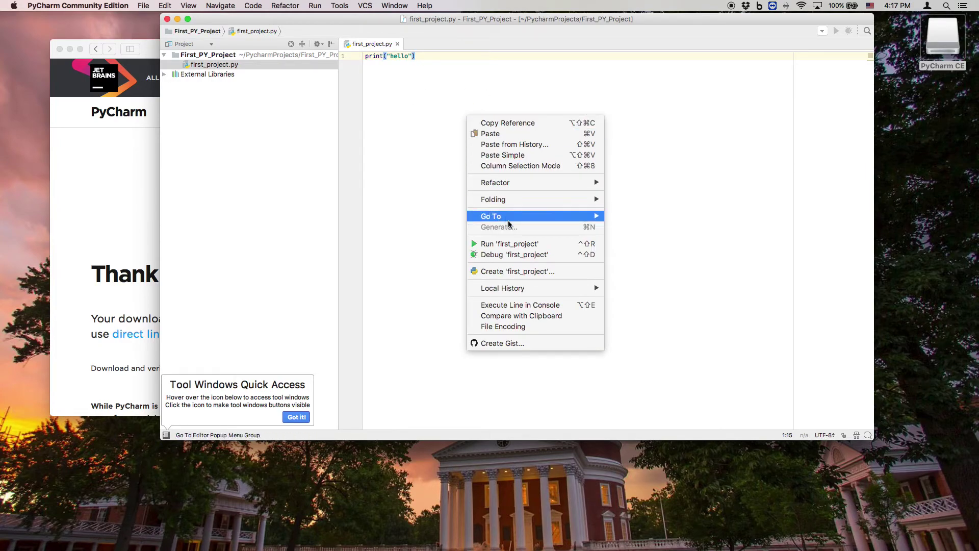
left_click(519, 245)
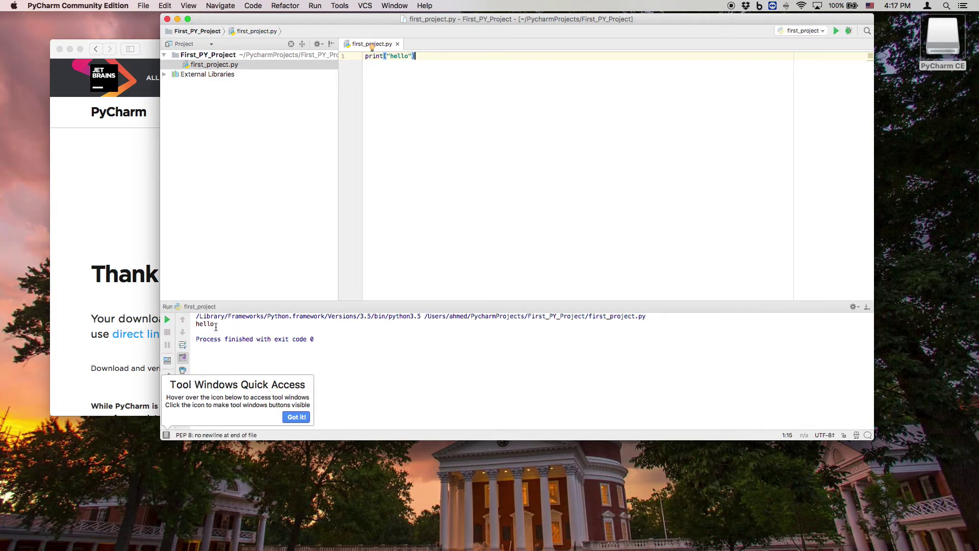
left_click(197, 323)
left_click_drag(213, 324, 196, 324)
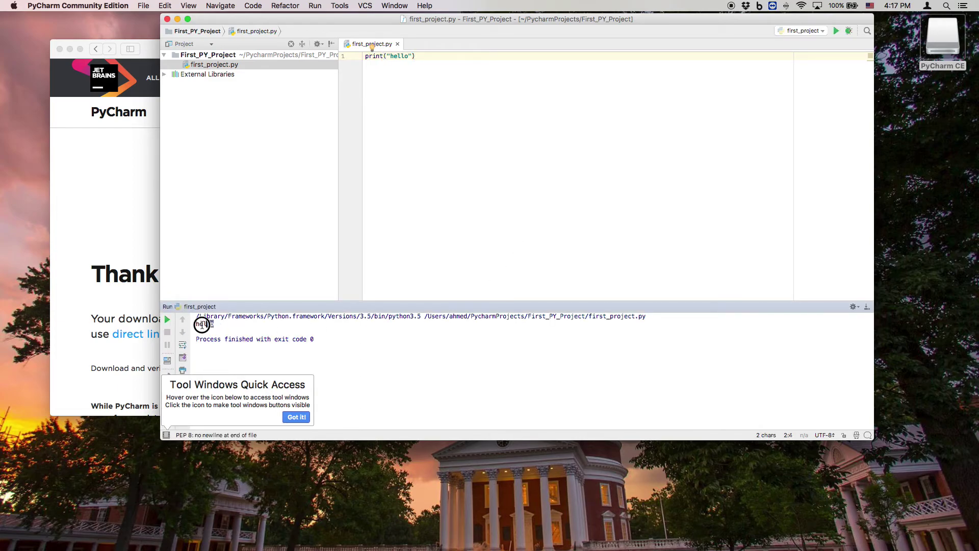